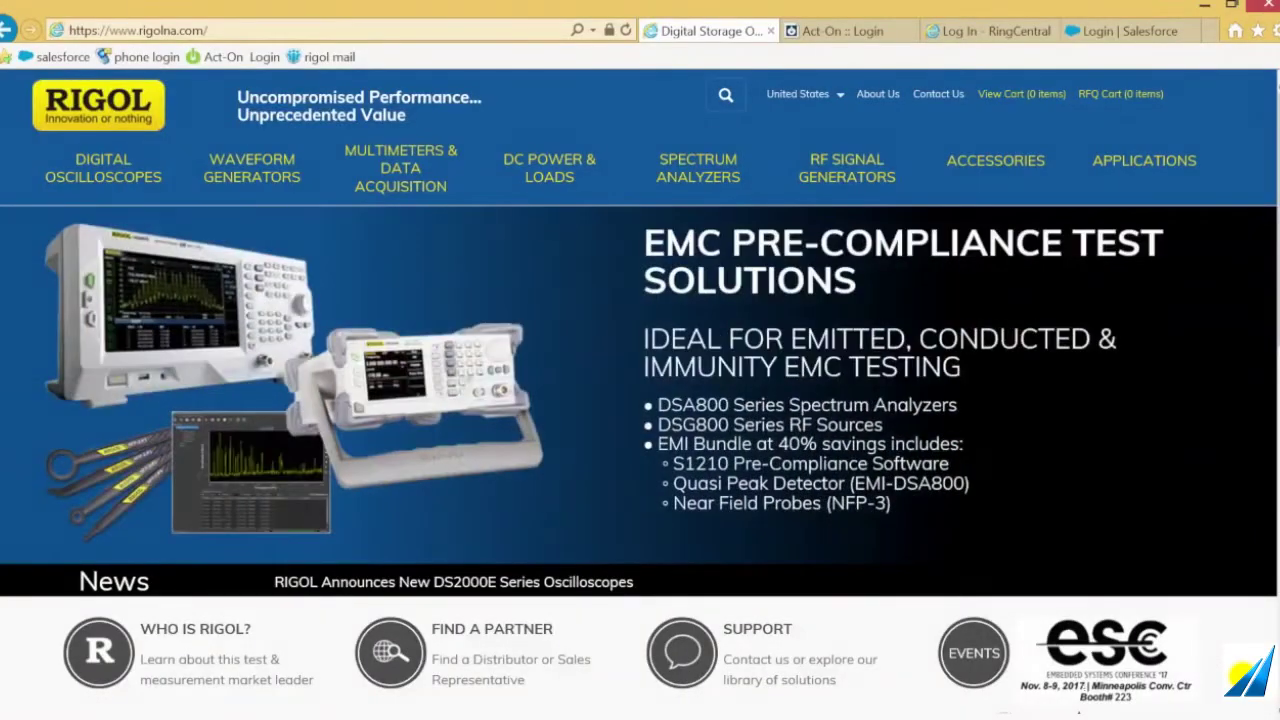
{"action": "scroll", "coordinate": [1212, 437], "scroll_direction": "down", "scroll_amount": 3}
{"action": "scroll", "coordinate": [1212, 437], "scroll_direction": "down", "scroll_amount": 3}
{"action": "scroll", "coordinate": [1212, 437], "scroll_direction": "down", "scroll_amount": 4}
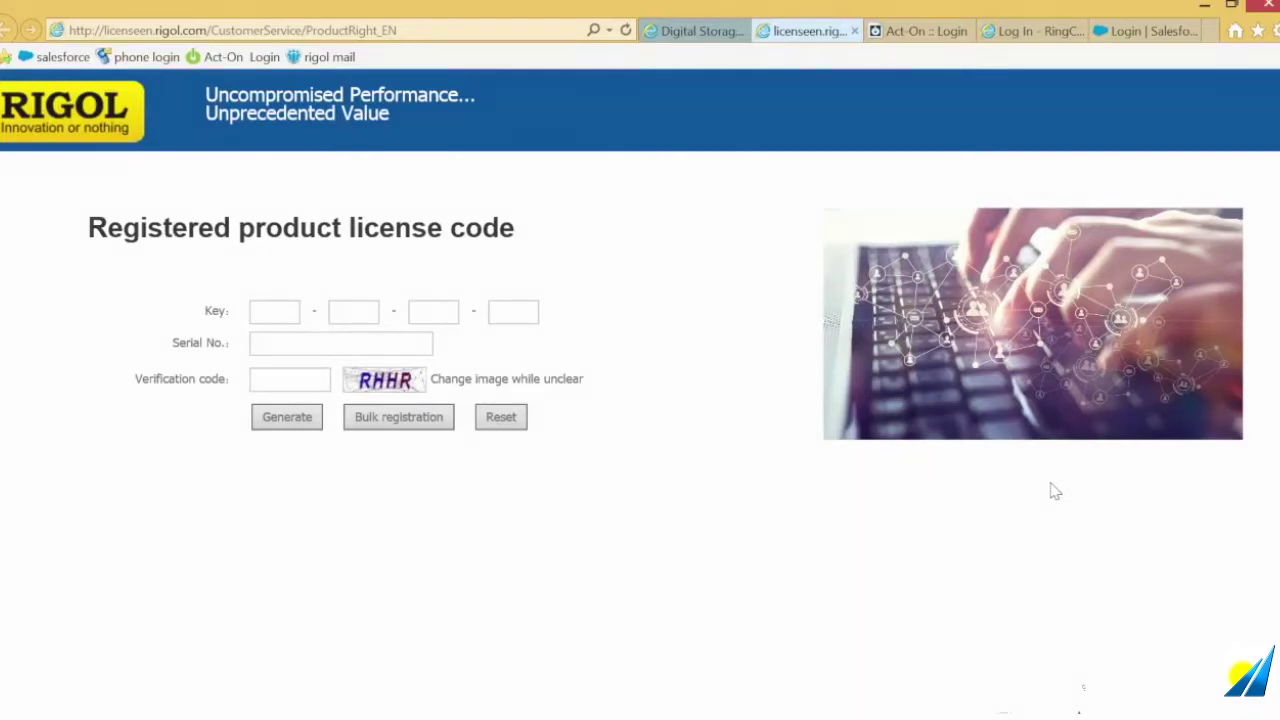
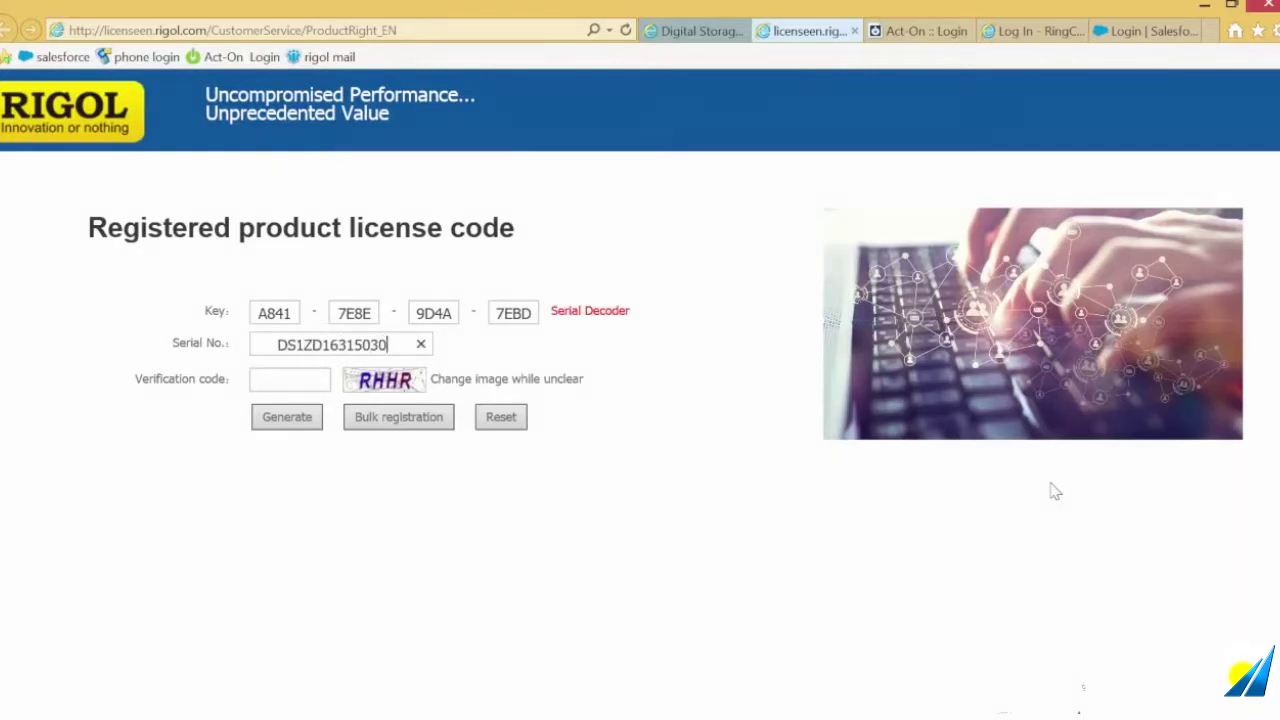
{"action": "left_click", "coordinate": [263, 379]}
{"action": "type", "text": "RHHR"}
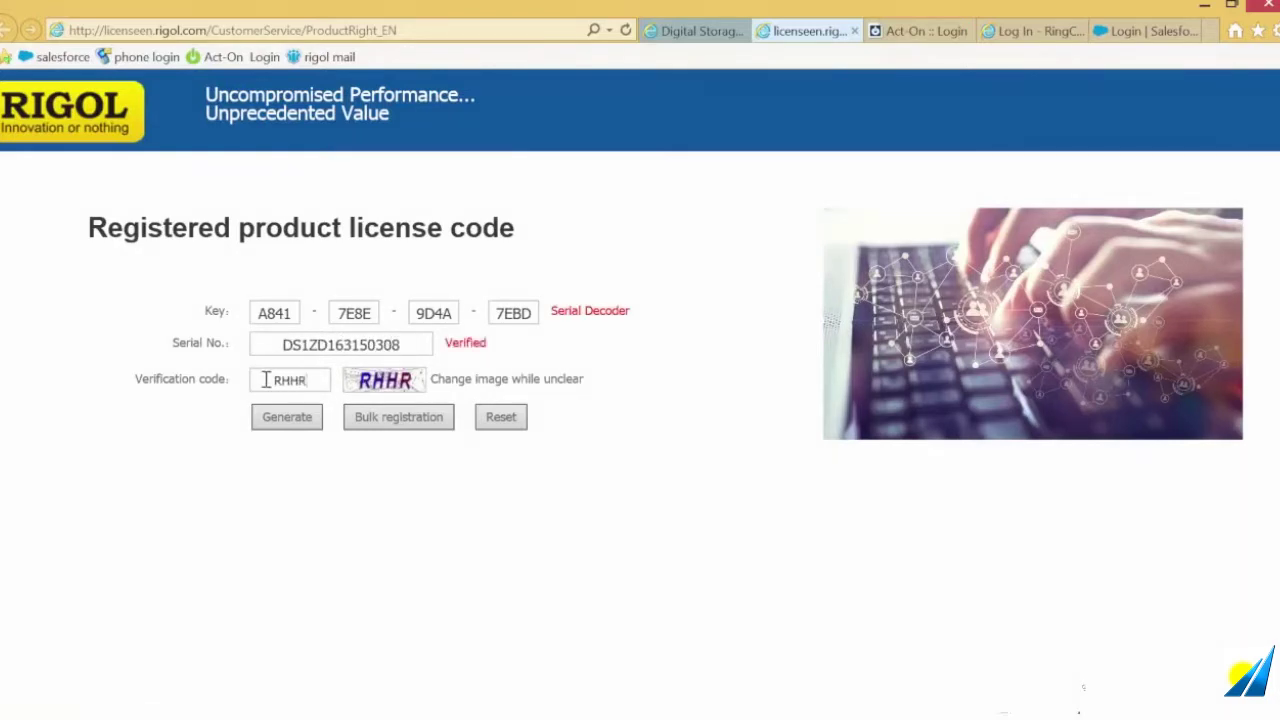
{"action": "left_click", "coordinate": [285, 425]}
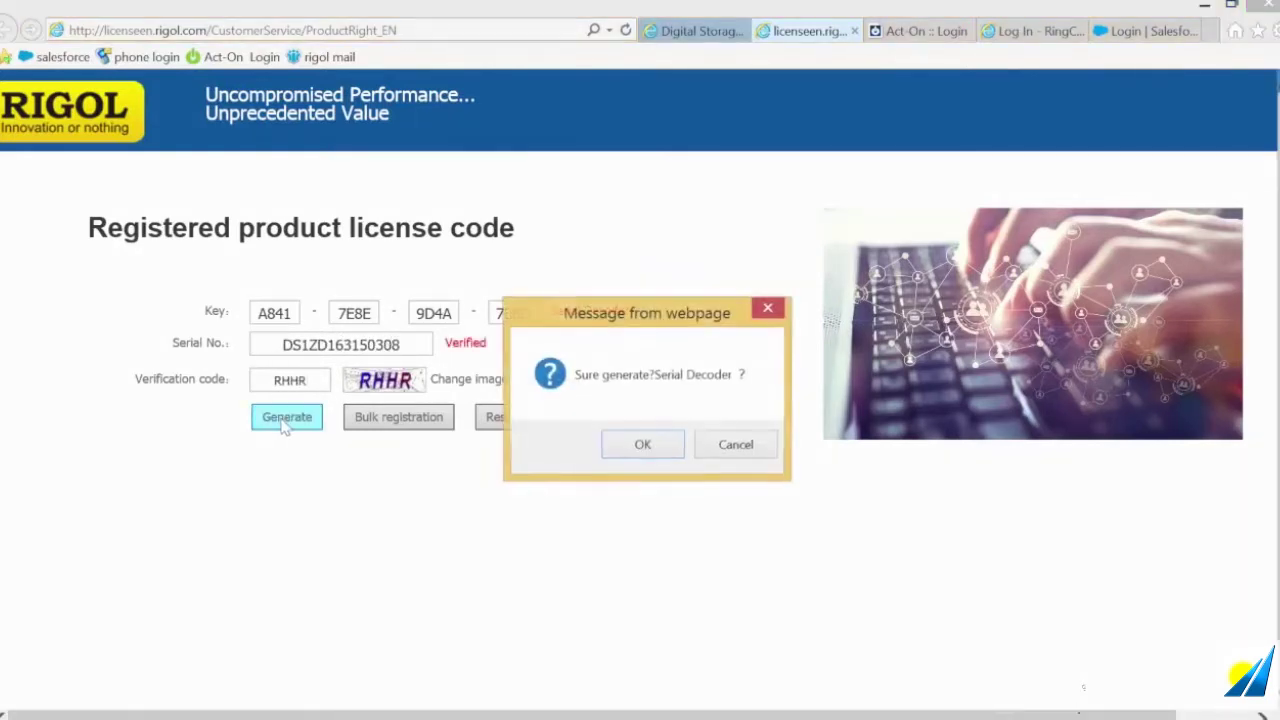
{"action": "left_click", "coordinate": [622, 450]}
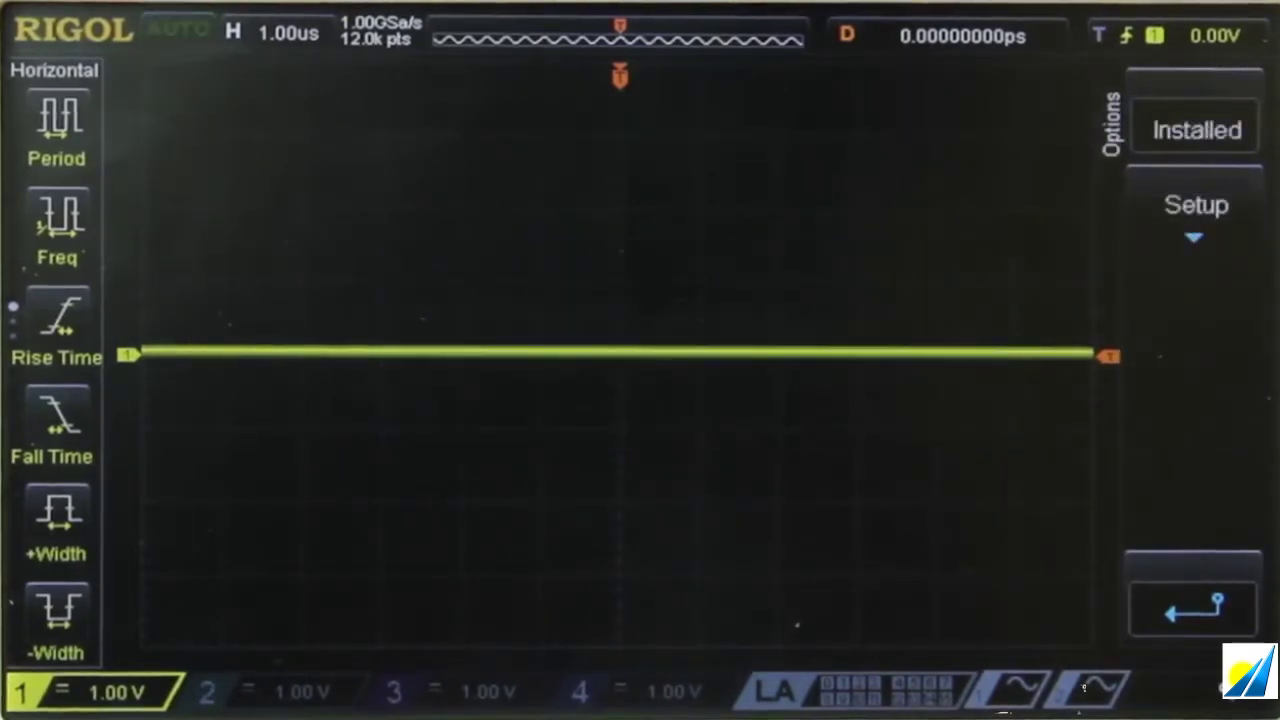
Step: Show the Installed Options table on the DS1000Z oscilloscope
{"action": "left_click", "coordinate": [1196, 130]}
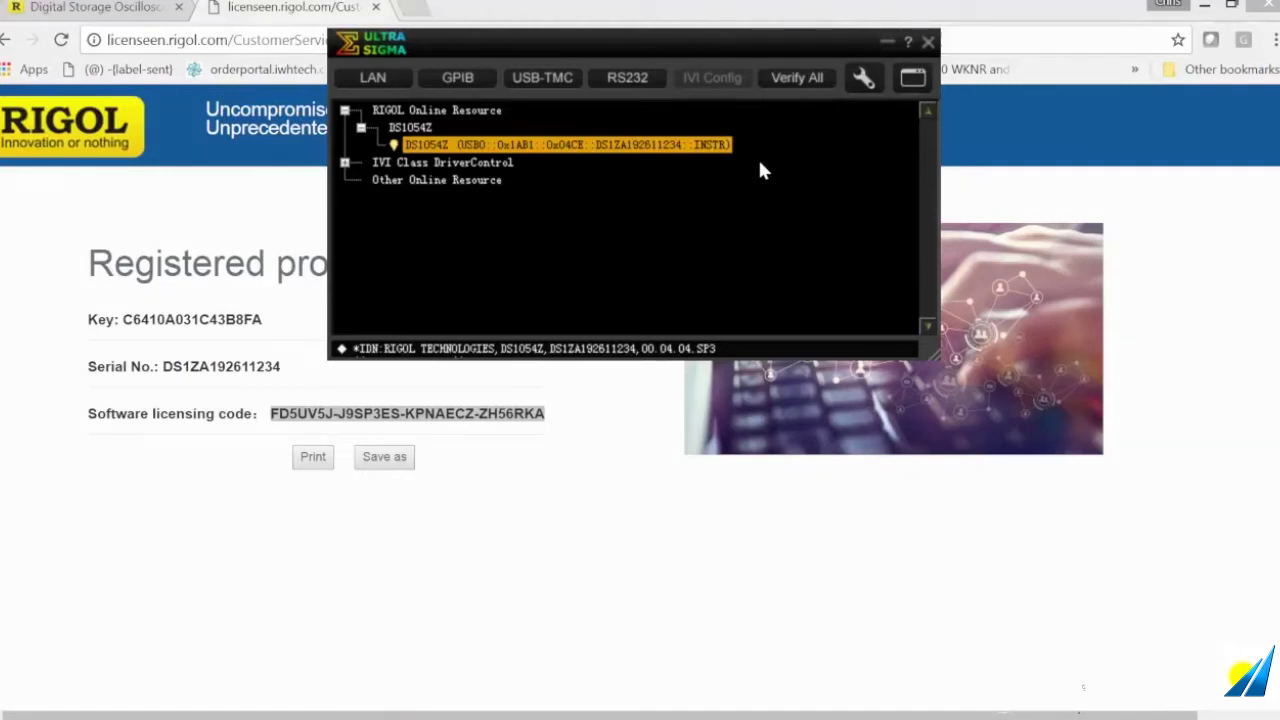
Step: Open SCPI Panel Control for the DS1054Z USB resource
{"action": "right_click", "coordinate": [665, 142]}
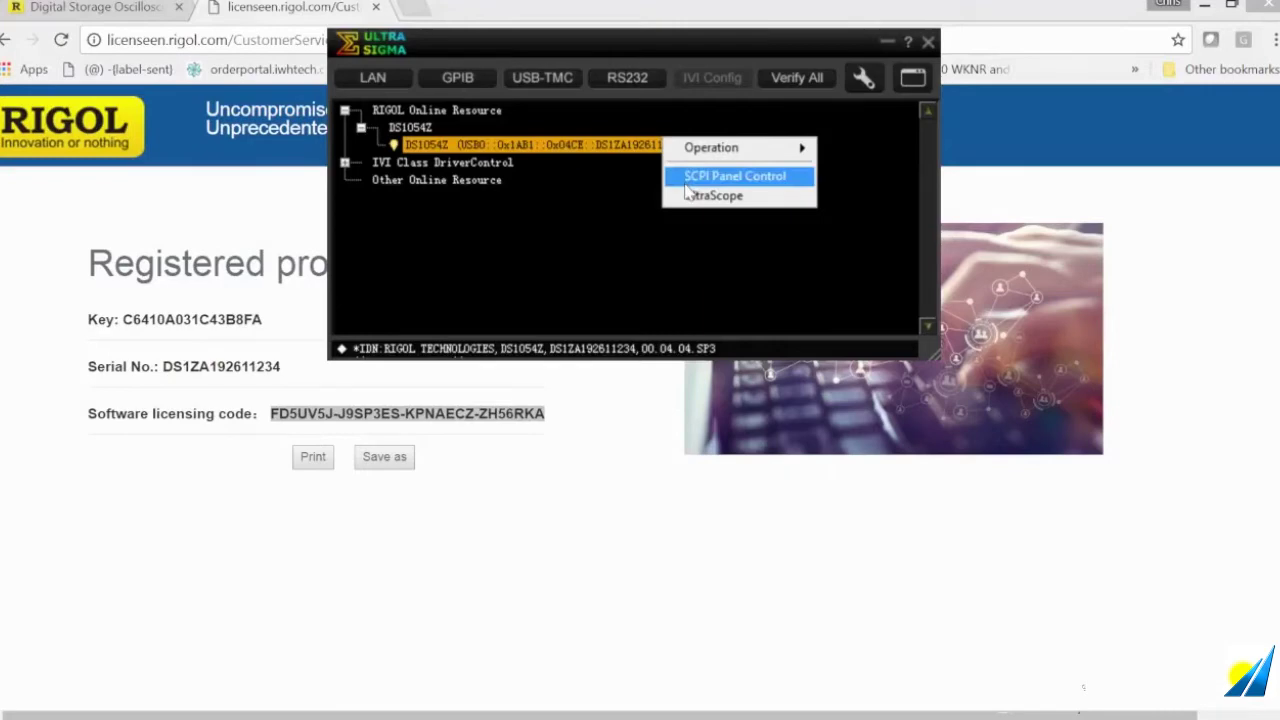
{"action": "left_click", "coordinate": [690, 177]}
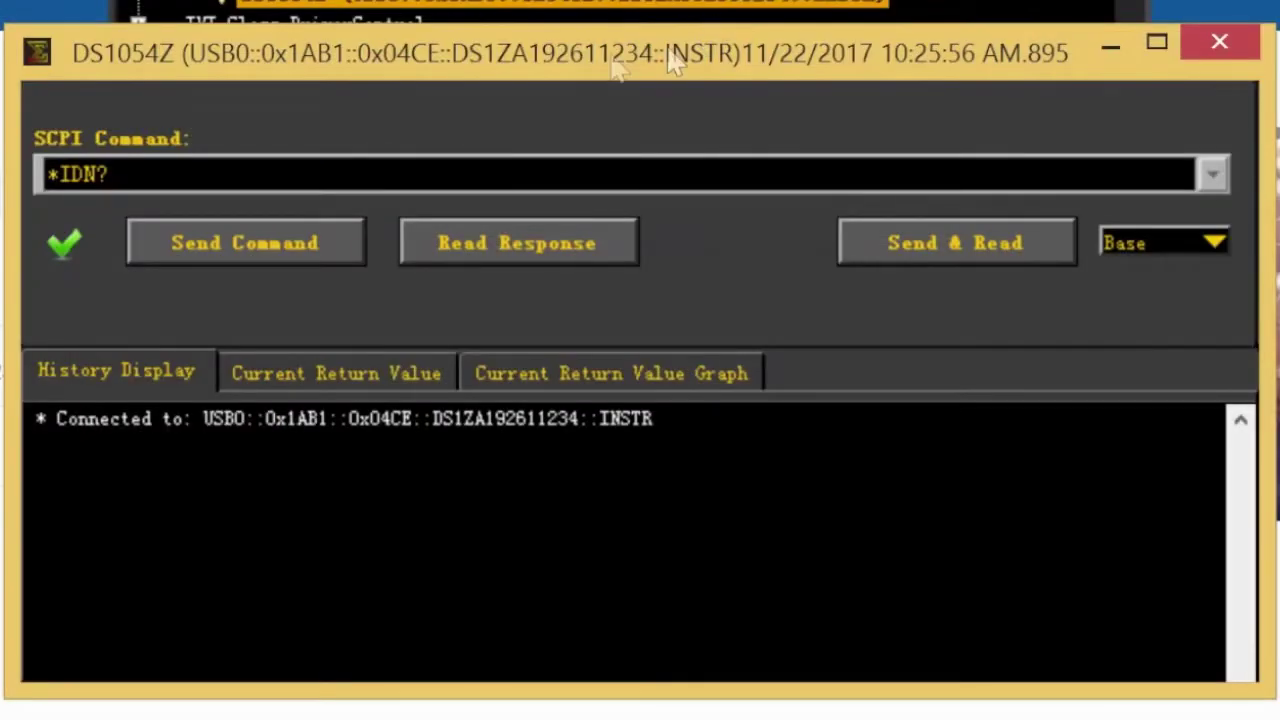
Step: Replace *IDN? with :syst:lkey plus the pasted licensing code and send it to the DS1054Z
{"action": "left_click", "coordinate": [318, 165]}
{"action": "key", "text": "BackSpace"}
{"action": "key", "text": "BackSpace"}
{"action": "key", "text": "BackSpace"}
{"action": "key", "text": "BackSpace"}
{"action": "key", "text": "BackSpace"}
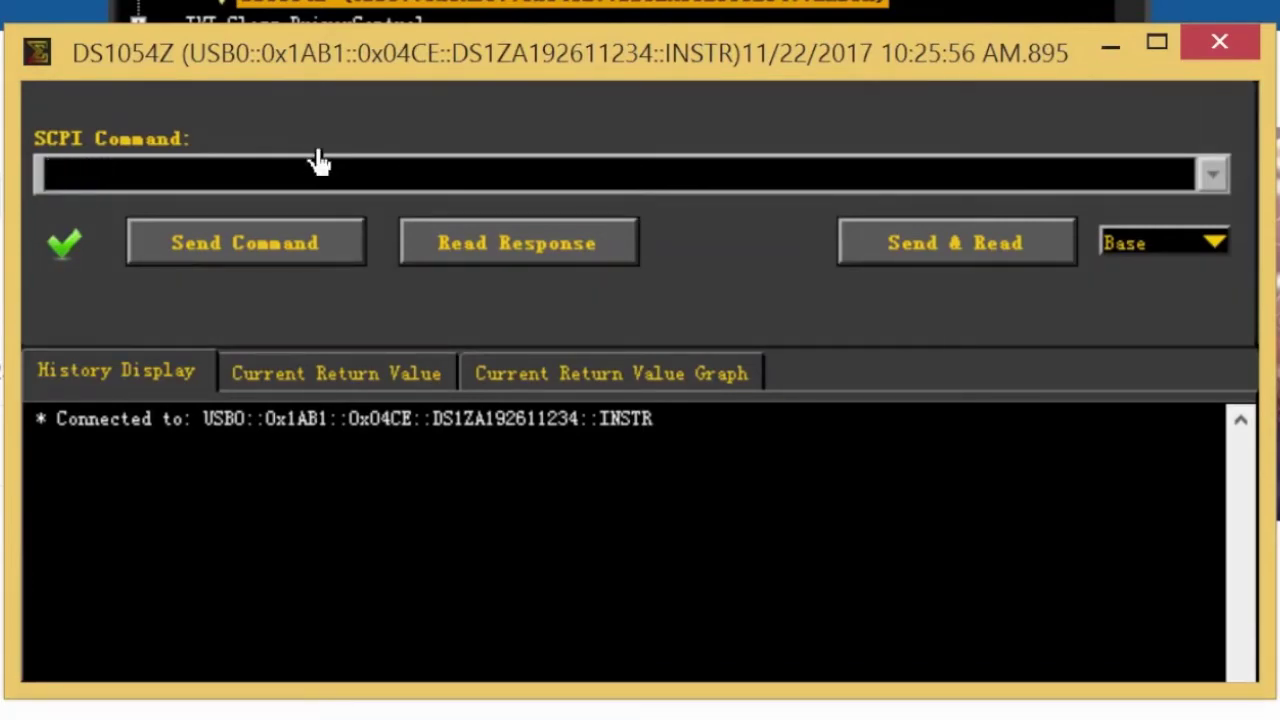
{"action": "type", "text": ":syst"}
{"action": "type", "text": ":lkey"}
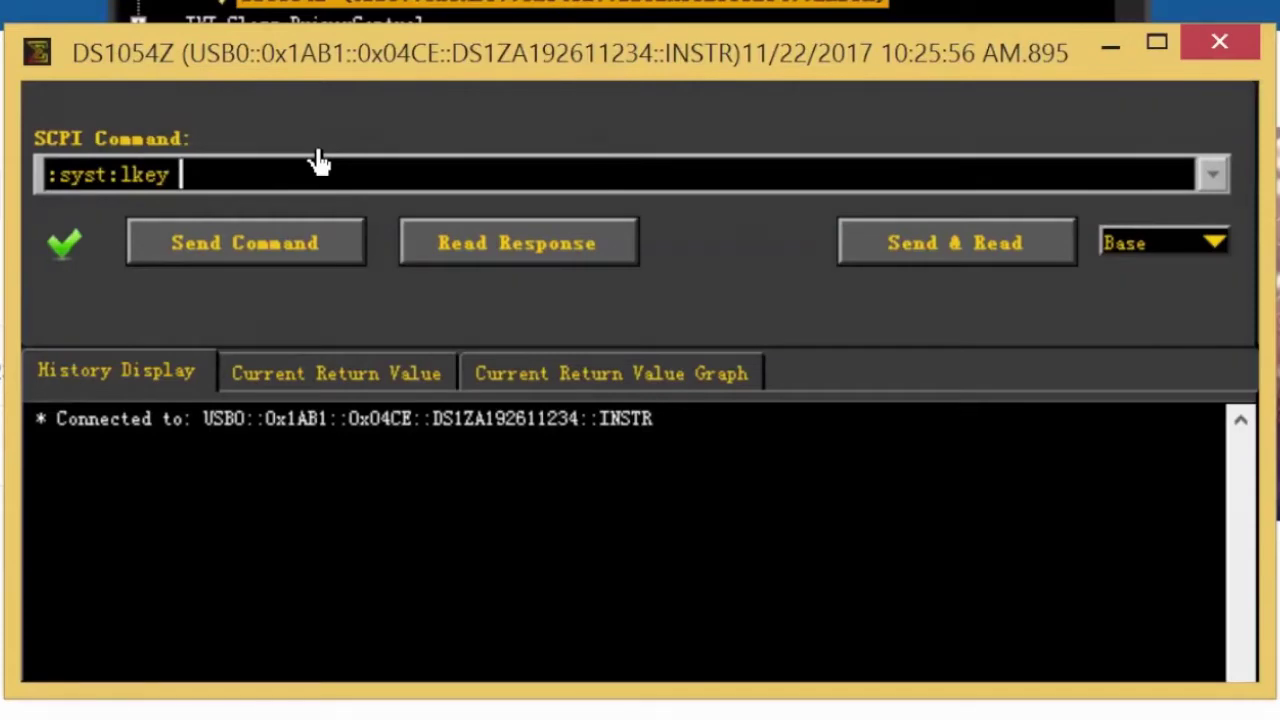
{"action": "key", "text": "ctrl+v"}
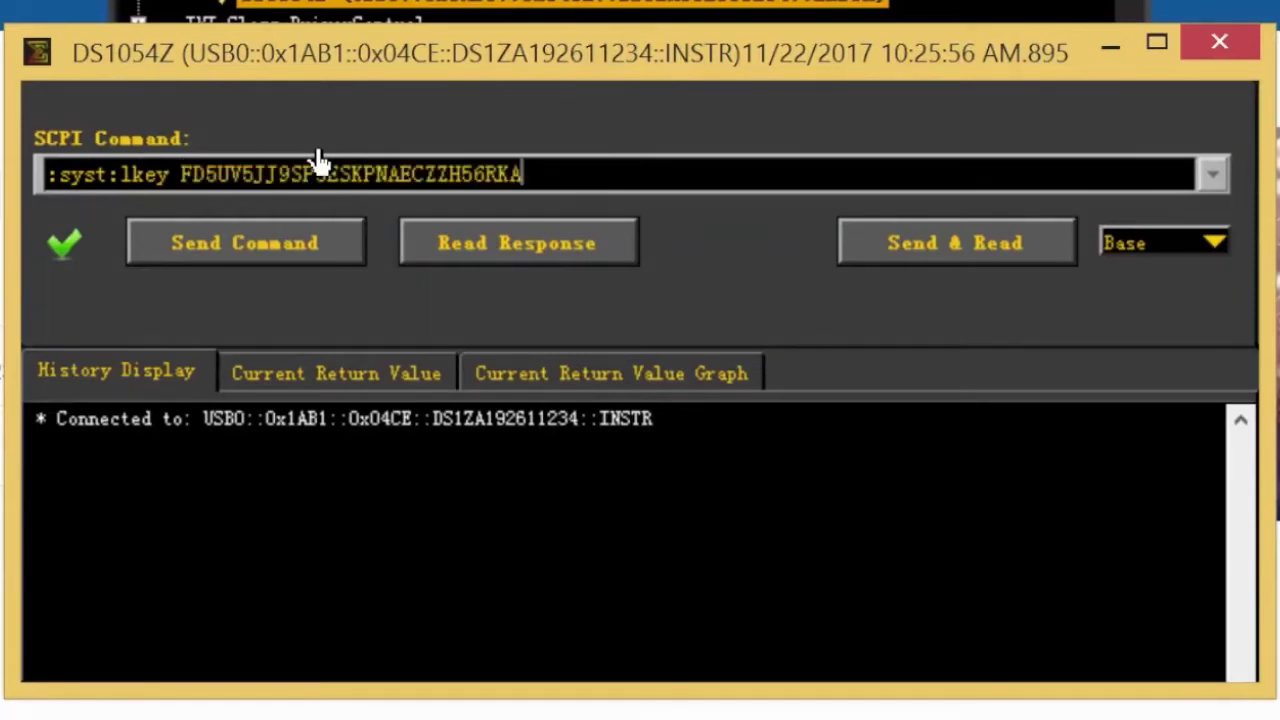
{"action": "left_click", "coordinate": [160, 243]}
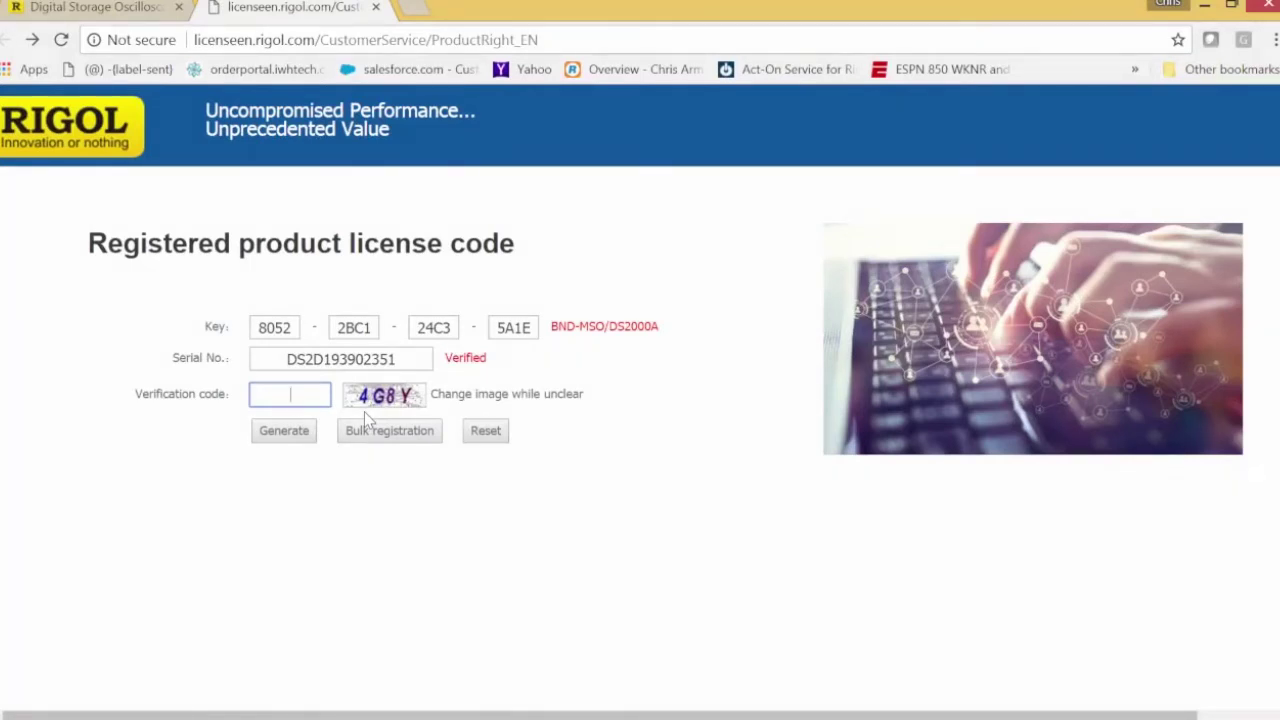
{"action": "type", "text": "4G"}
{"action": "type", "text": "8Y"}
{"action": "left_click", "coordinate": [287, 432]}
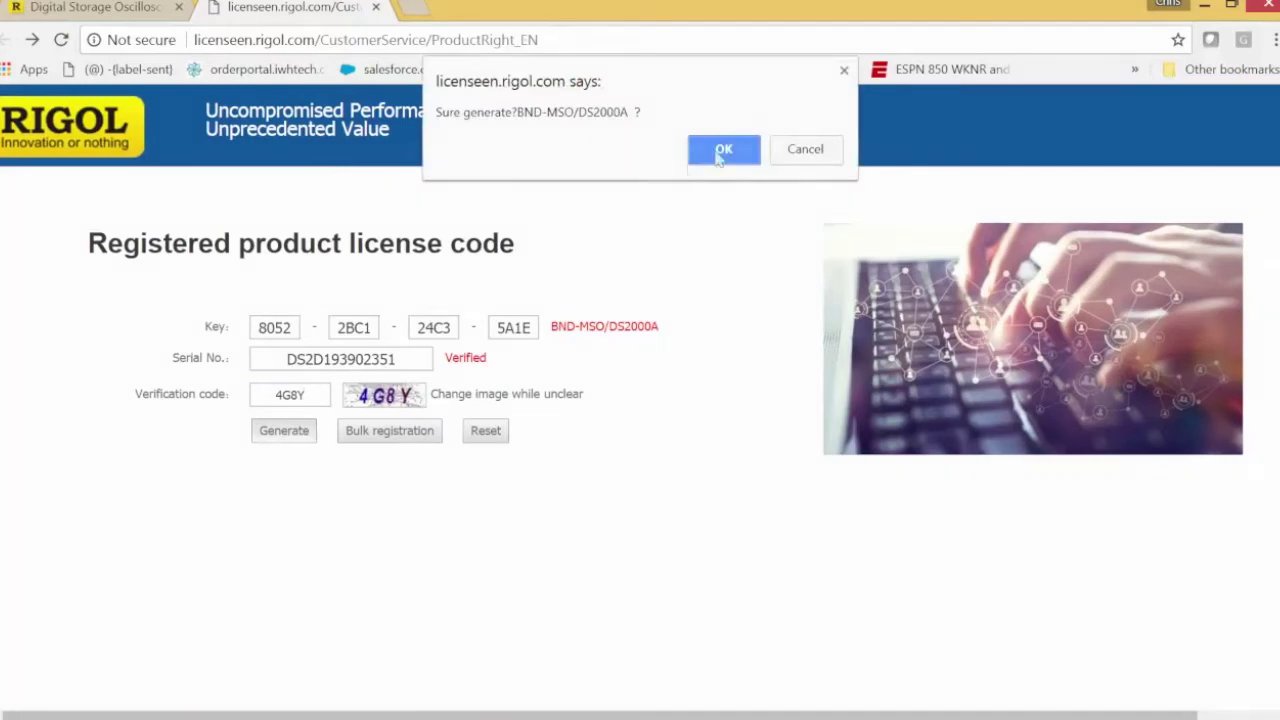
{"action": "left_click", "coordinate": [736, 158]}
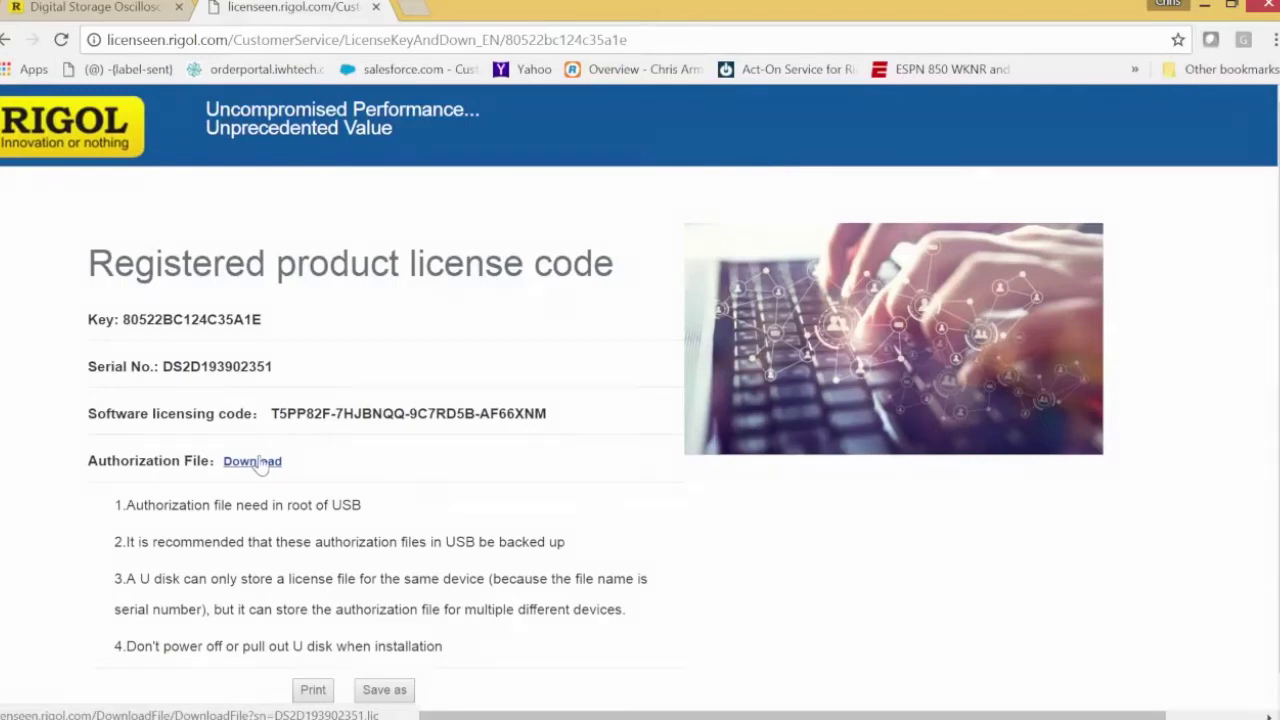
{"action": "left_click", "coordinate": [262, 465]}
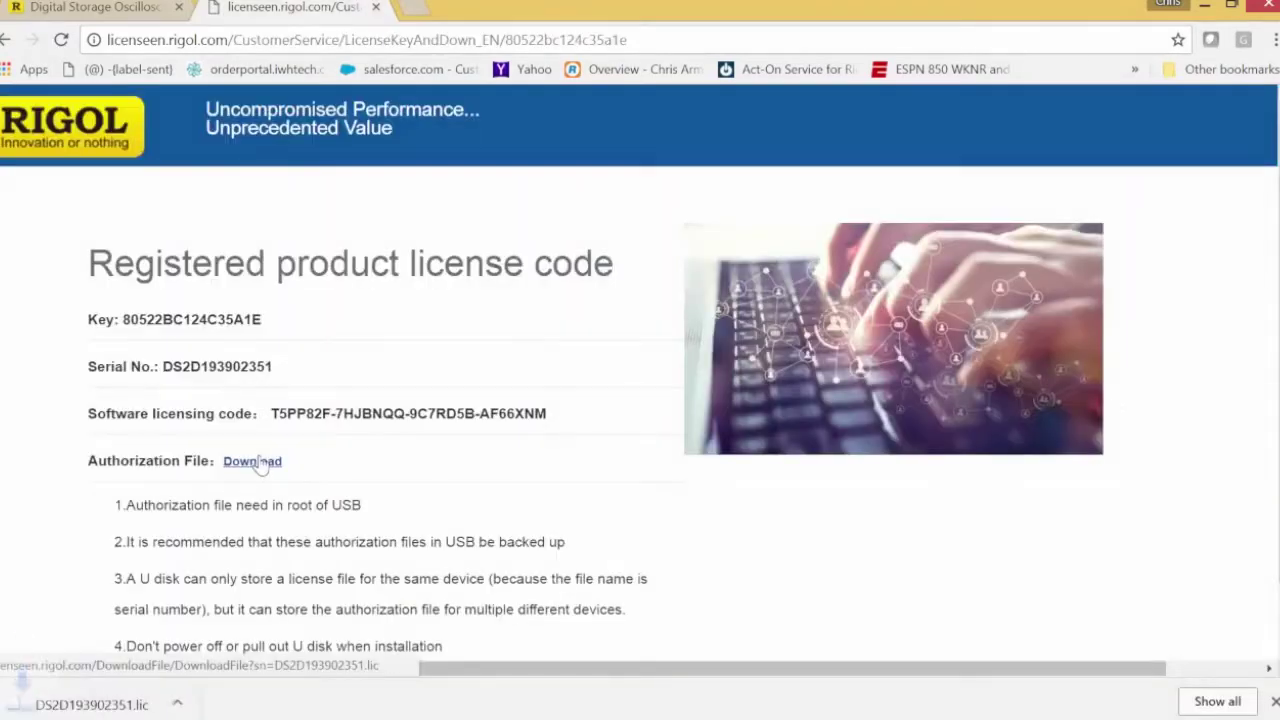
{"action": "left_click", "coordinate": [195, 705]}
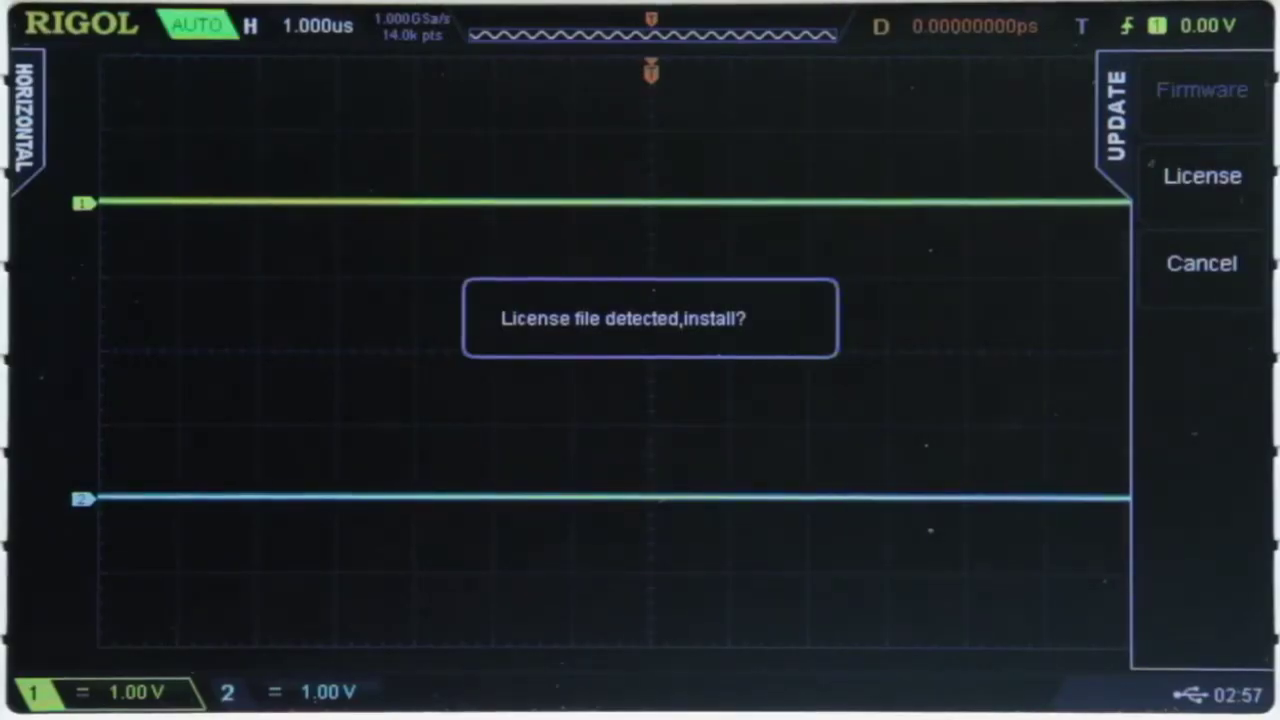
Step: Press the License softkey to install the detected license file on the DS2000
{"action": "left_click", "coordinate": [1202, 176]}
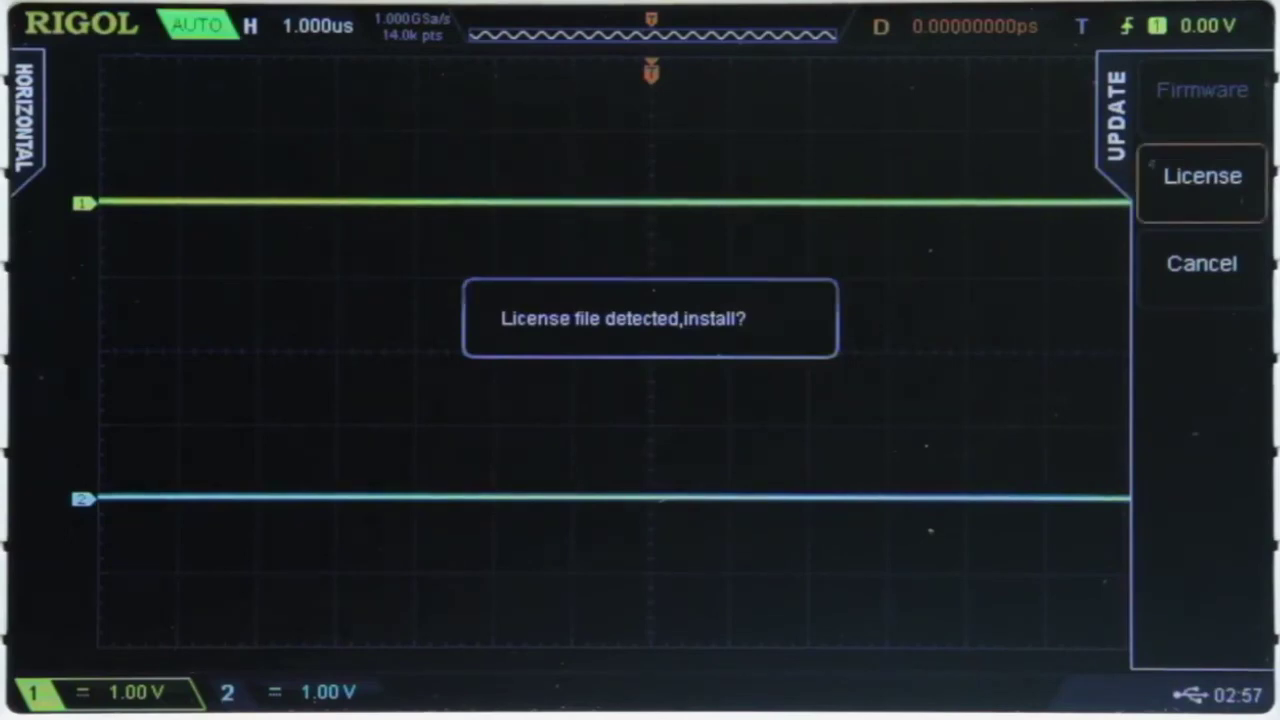